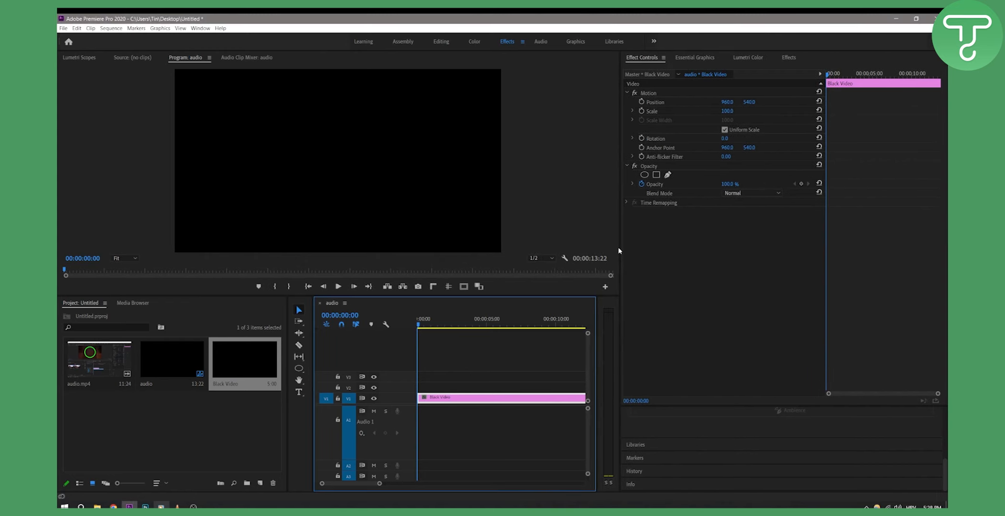
- Add a text layer reading "TEXT" over the black video
{"action": "left_click", "coordinate": [300, 392]}
{"action": "left_click", "coordinate": [368, 168]}
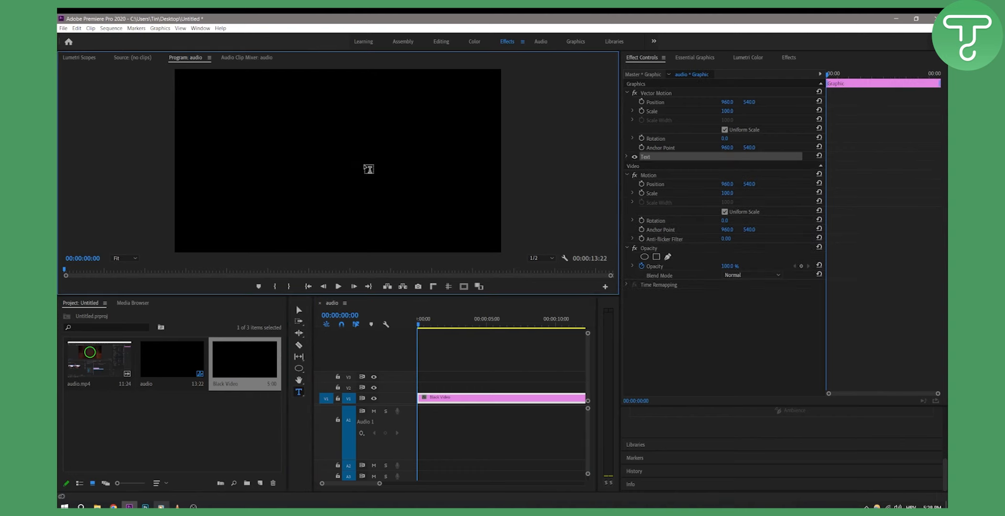
{"action": "type", "text": "TEXT"}
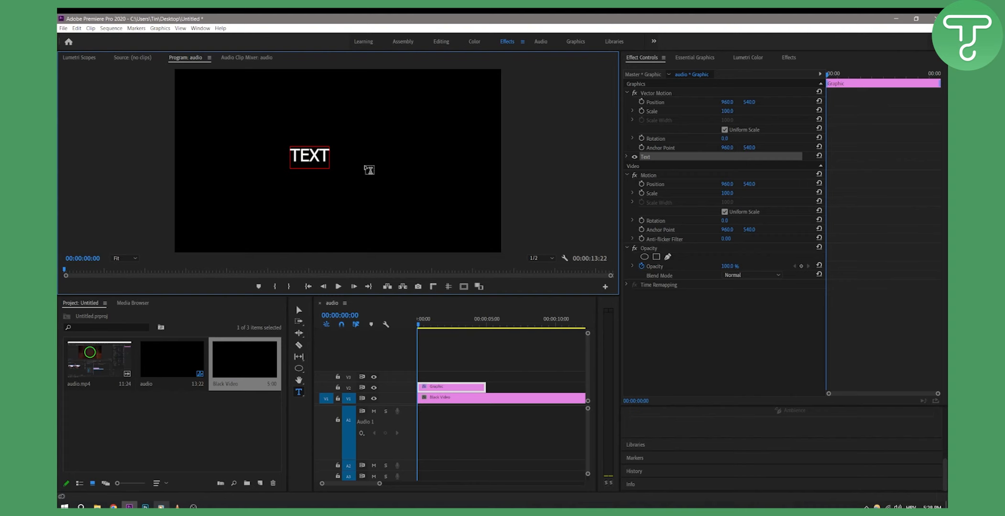
- Enlarge the "TEXT" title to nearly half the frame's width and center it in the frame
{"action": "double_click", "coordinate": [316, 158]}
{"action": "left_click", "coordinate": [300, 311]}
{"action": "left_click_drag", "start_coordinate": [330, 147], "coordinate": [459, 86]}
{"action": "left_click_drag", "start_coordinate": [388, 145], "coordinate": [363, 158]}
{"action": "left_click", "coordinate": [478, 217]}
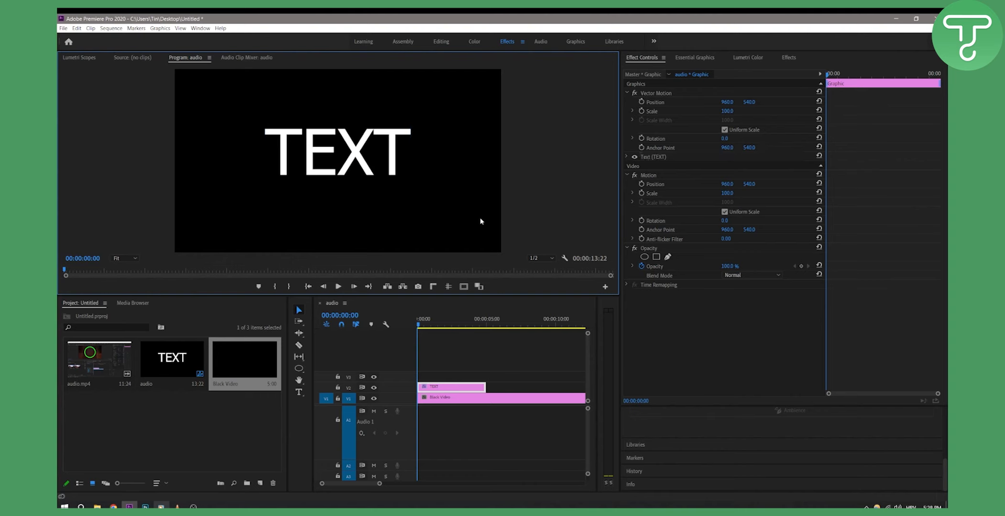
- Try shifting the title to Vector Motion position 1367, 697 and undo the change
{"action": "left_click", "coordinate": [375, 150]}
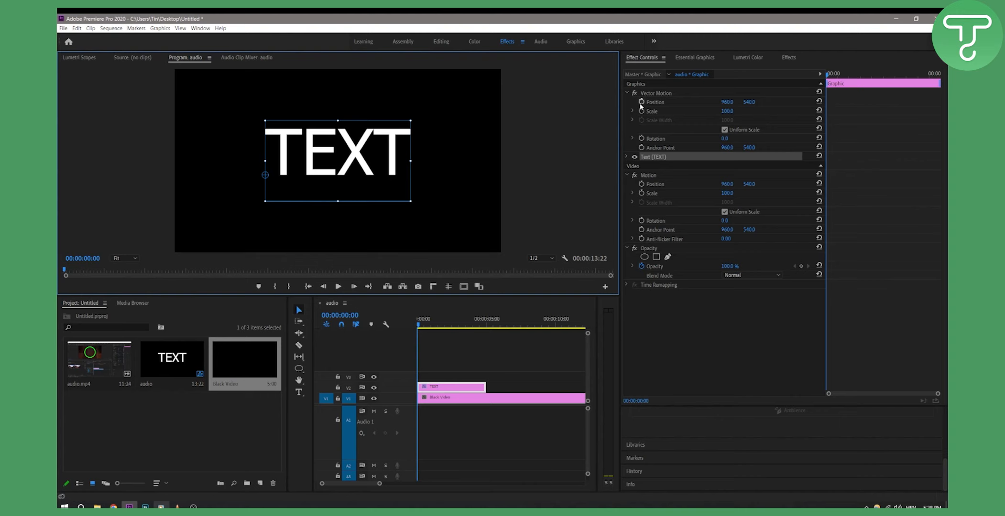
{"action": "left_click_drag", "start_coordinate": [727, 102], "coordinate": [777, 102]}
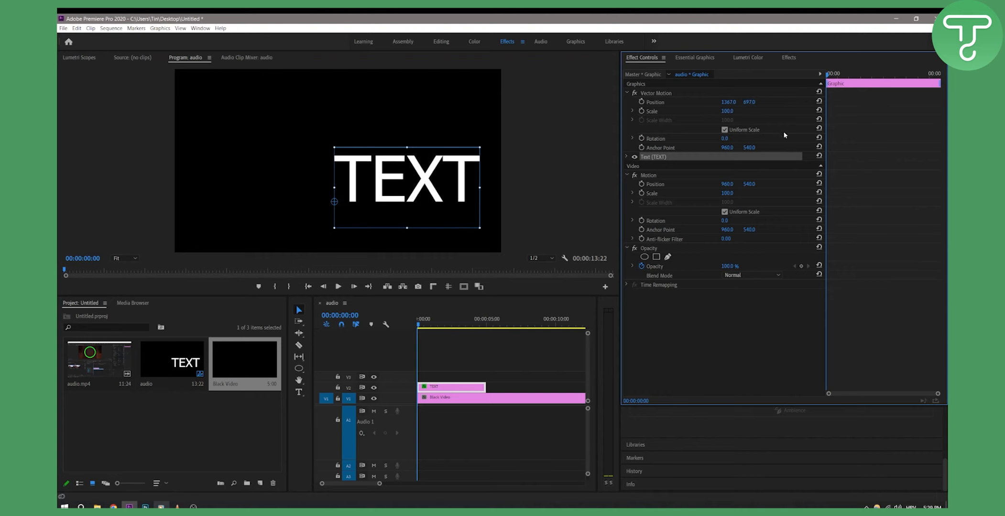
{"action": "key", "text": "ctrl+z"}
{"action": "key", "text": "ctrl+z"}
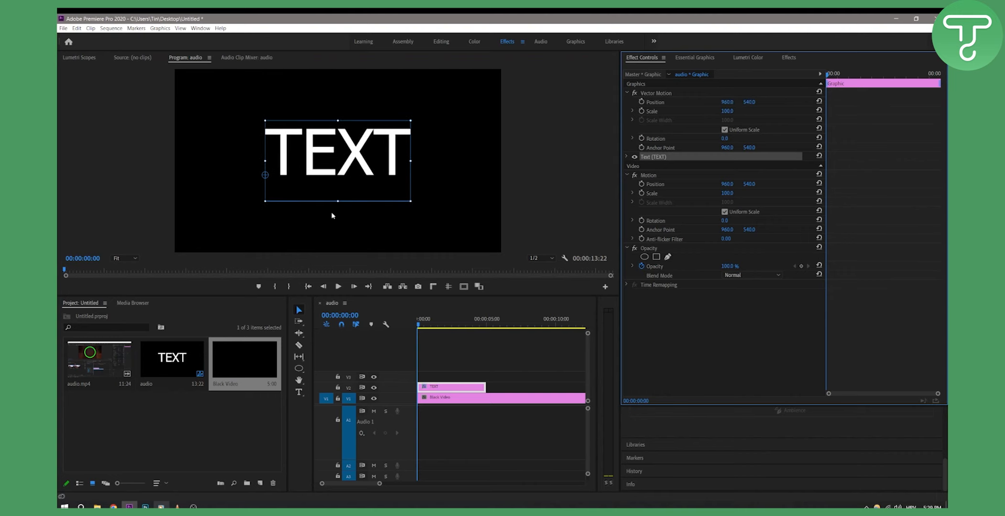
{"action": "left_click", "coordinate": [366, 220]}
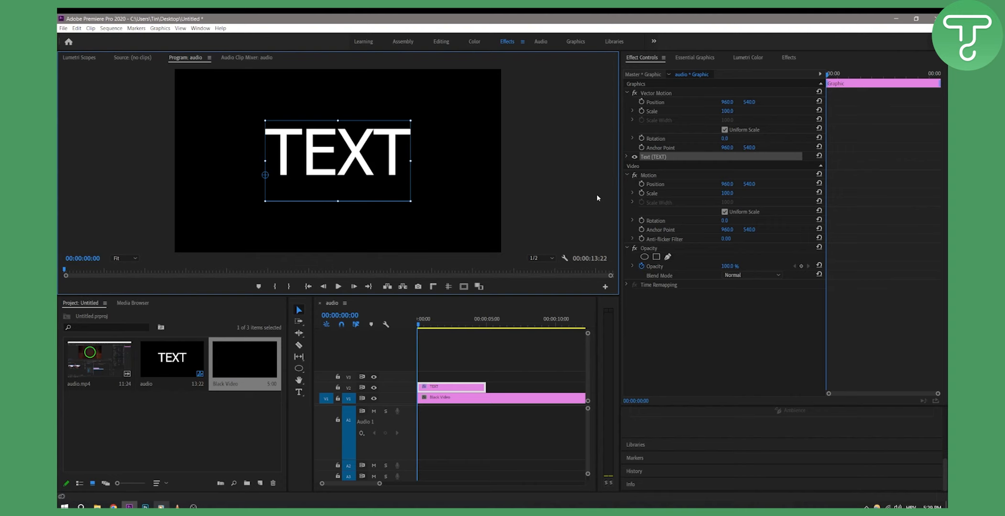
- Keyframe the title's Vector Motion Position at the clip start and at 00:00:01:56, setting X to 2386 at the second keyframe
{"action": "left_click", "coordinate": [650, 102]}
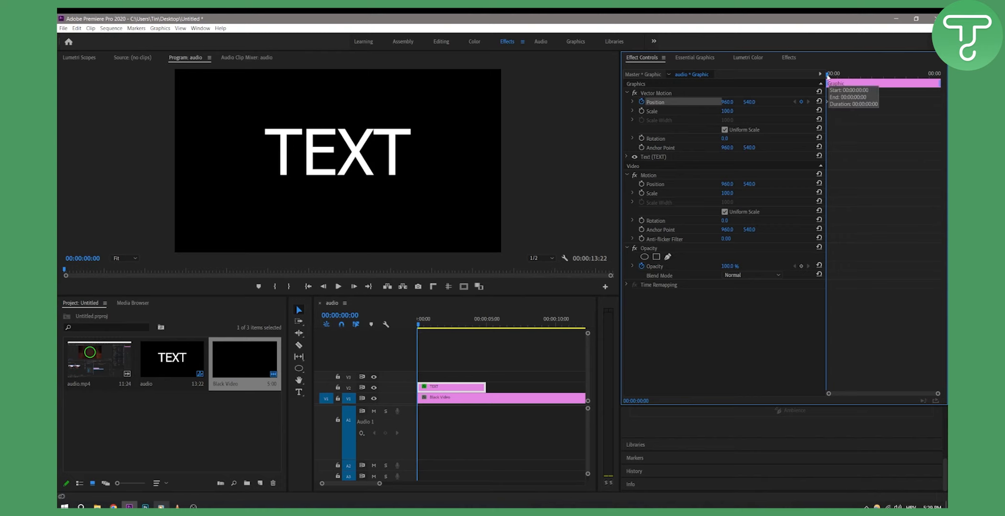
{"action": "left_click_drag", "start_coordinate": [827, 76], "coordinate": [871, 77]}
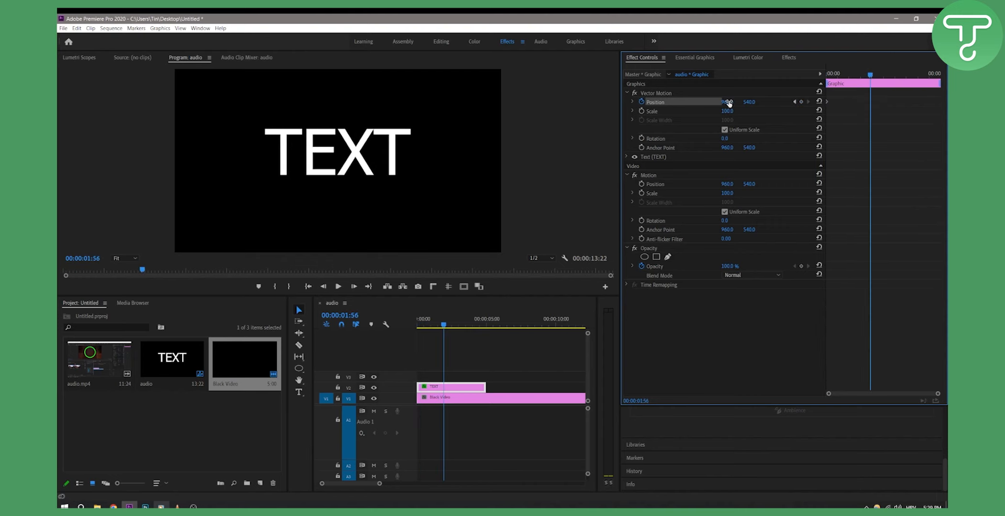
{"action": "left_click_drag", "start_coordinate": [728, 103], "coordinate": [879, 104]}
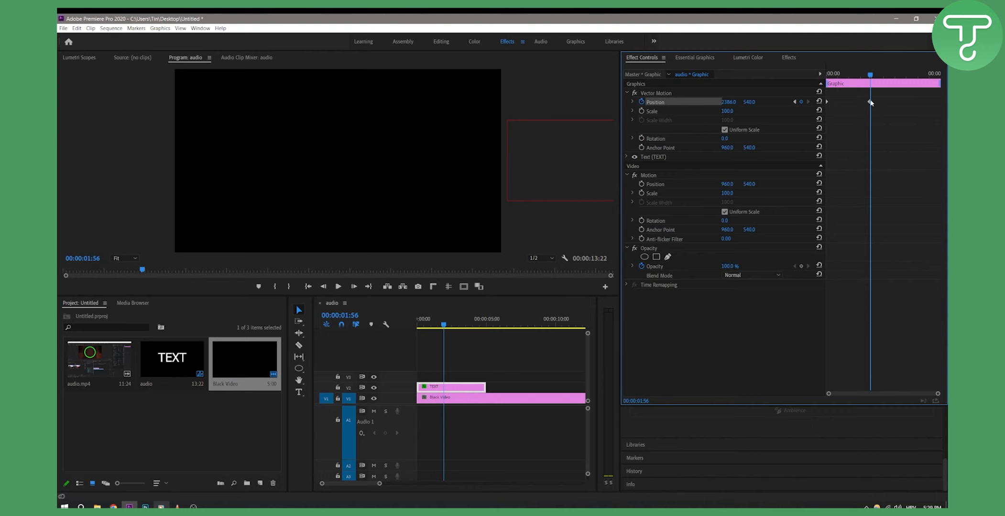
{"action": "left_click_drag", "start_coordinate": [871, 75], "coordinate": [826, 78]}
- Set both Position keyframes to Continuous Bezier temporal interpolation and move the second keyframe to about 00:00:00:55
{"action": "left_click_drag", "start_coordinate": [900, 127], "coordinate": [833, 103]}
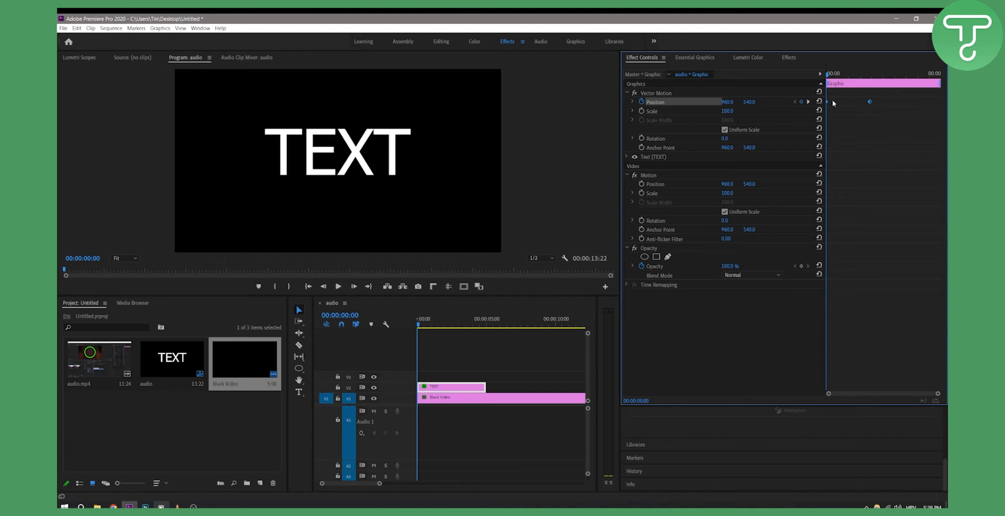
{"action": "right_click", "coordinate": [871, 105]}
{"action": "mouse_move", "coordinate": [896, 167]}
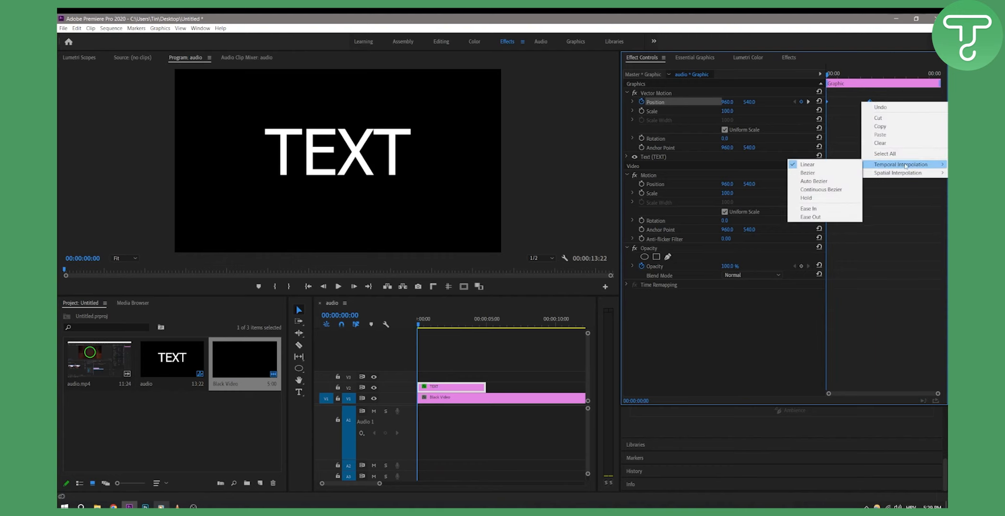
{"action": "left_click", "coordinate": [838, 190]}
{"action": "left_click_drag", "start_coordinate": [868, 105], "coordinate": [848, 106]}
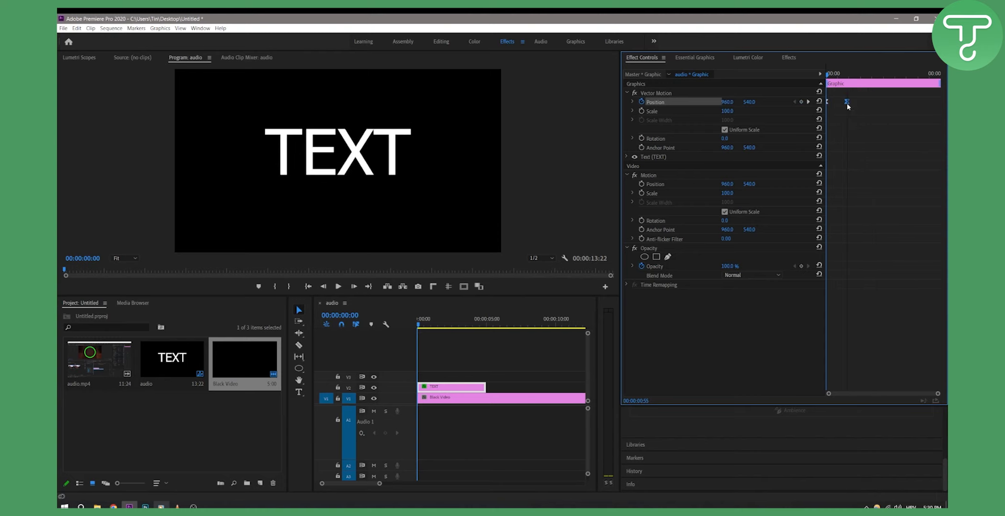
- Play back the title's position animation from the start and return to the first frame
{"action": "left_click_drag", "start_coordinate": [835, 75], "coordinate": [810, 79]}
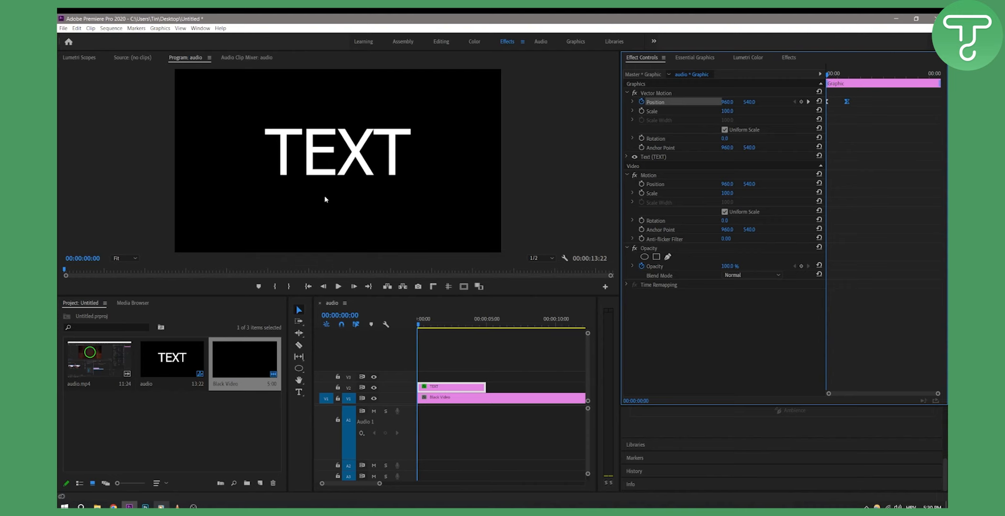
{"action": "key", "text": "space"}
{"action": "key", "text": "space"}
{"action": "left_click_drag", "start_coordinate": [432, 322], "coordinate": [383, 327]}
{"action": "key", "text": "Home"}
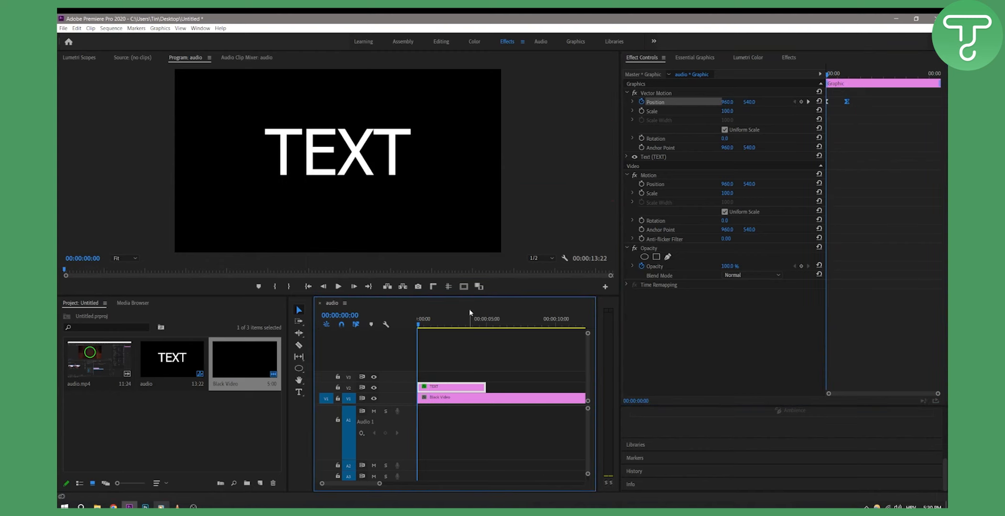
- Apply Ease Out temporal interpolation to both Position keyframes and preview the movement from the first frame
{"action": "left_click_drag", "start_coordinate": [860, 119], "coordinate": [820, 91]}
{"action": "right_click", "coordinate": [847, 101]}
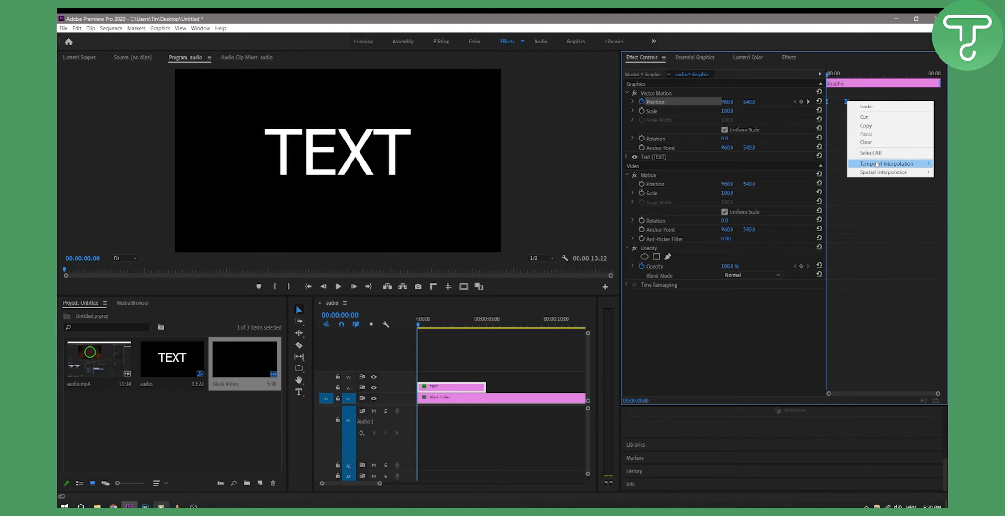
{"action": "mouse_move", "coordinate": [877, 164]}
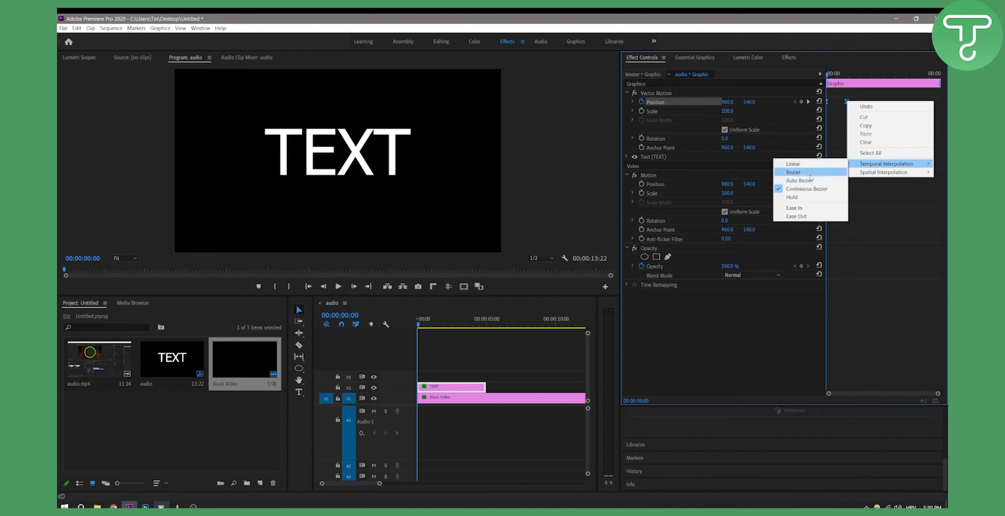
{"action": "left_click", "coordinate": [812, 217]}
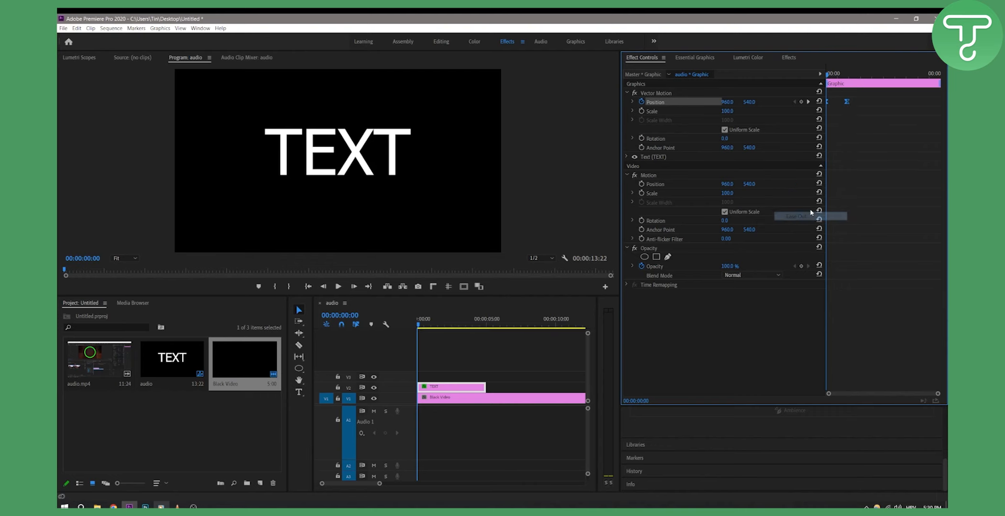
{"action": "key", "text": "space"}
{"action": "key", "text": "space"}
{"action": "left_click_drag", "start_coordinate": [438, 321], "coordinate": [388, 328]}
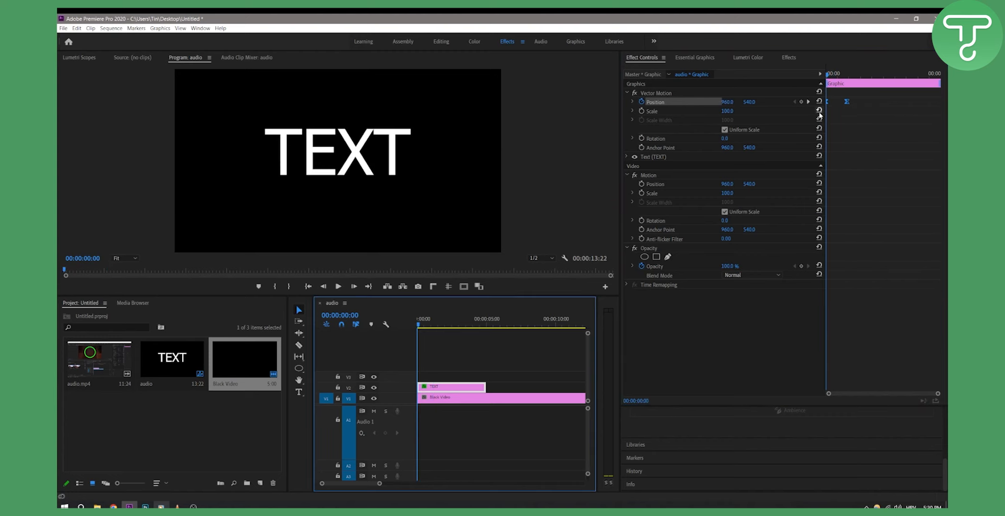
- Delete the title's Position keyframes and turn off animation for Vector Motion Position
{"action": "left_click", "coordinate": [866, 123]}
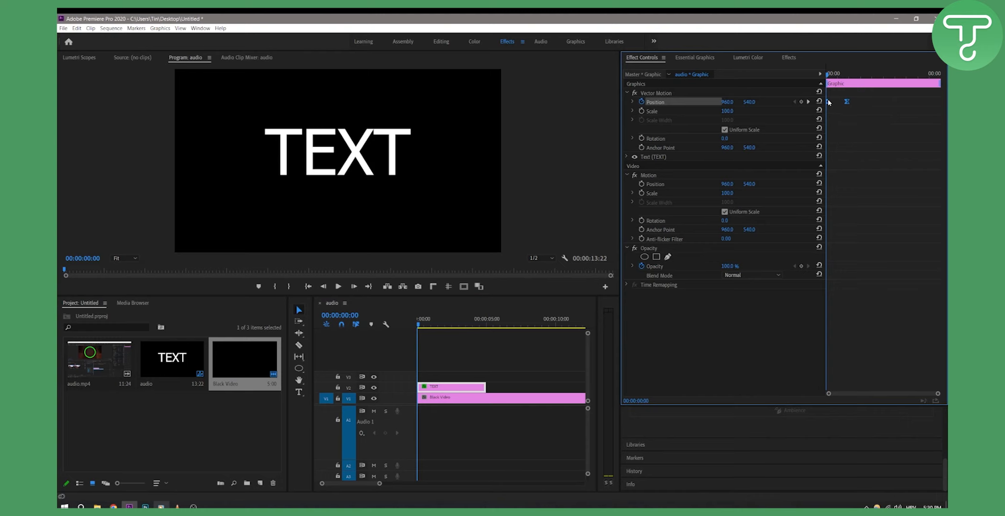
{"action": "key", "text": "Delete"}
{"action": "left_click", "coordinate": [641, 102]}
- Keyframe the title's Vector Motion Scale at the clip start and set it to 10000 at 00:00:03:25
{"action": "left_click", "coordinate": [641, 110]}
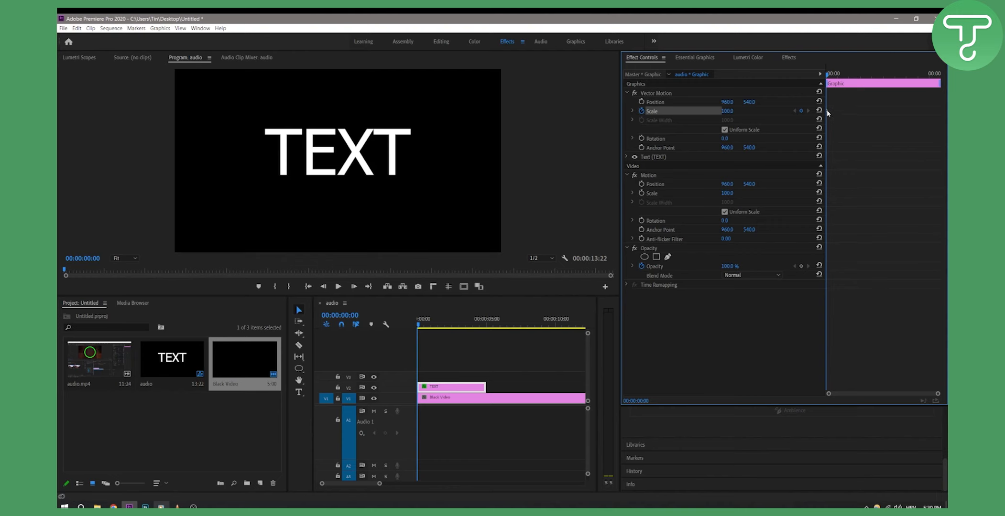
{"action": "left_click_drag", "start_coordinate": [828, 74], "coordinate": [905, 79]}
{"action": "left_click", "coordinate": [731, 110]}
{"action": "type", "text": "1"}
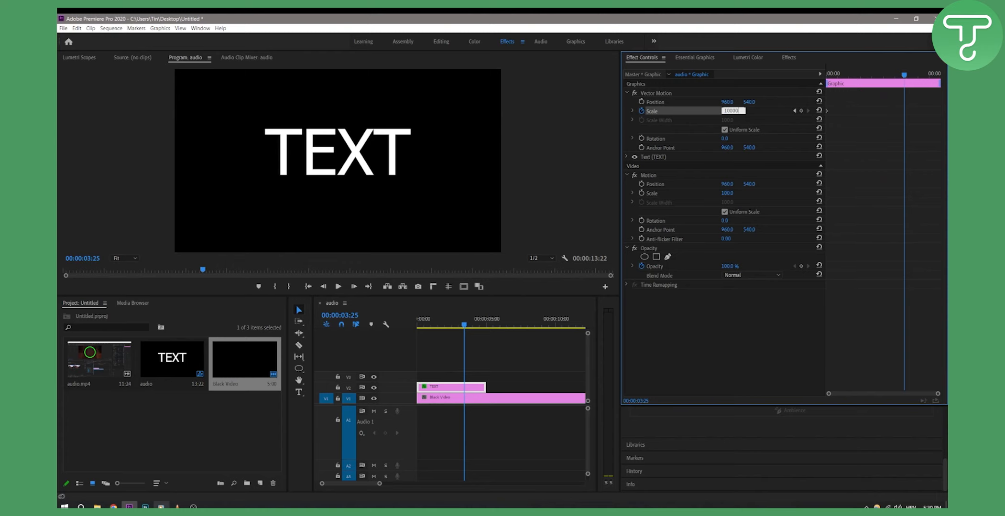
{"action": "key", "text": "Return"}
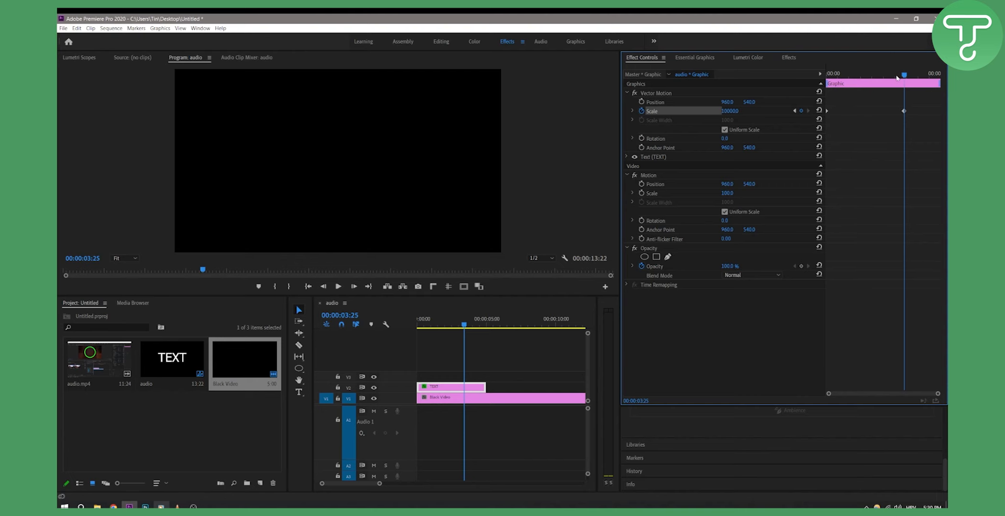
- Play back the title's scale animation from the start and return to the first frame
{"action": "left_click_drag", "start_coordinate": [897, 77], "coordinate": [785, 76]}
{"action": "key", "text": "space"}
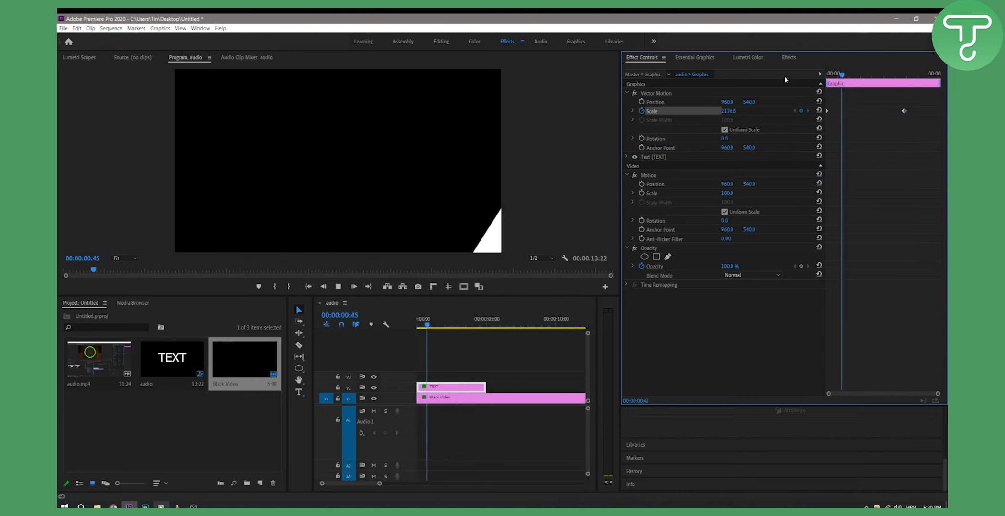
{"action": "left_click_drag", "start_coordinate": [884, 76], "coordinate": [824, 81]}
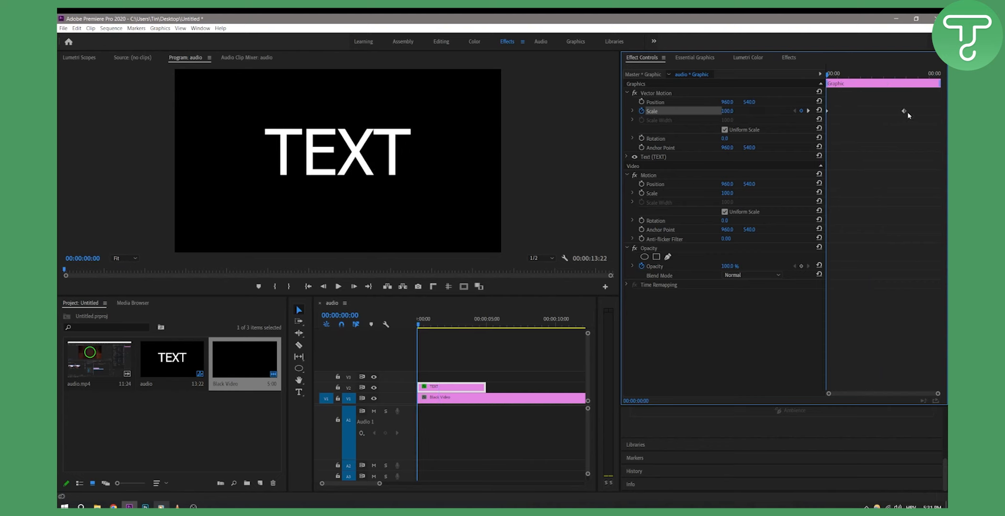
- Move the second Scale keyframe to under one second from the clip start and set both Scale keyframes to Auto Bezier
{"action": "left_click_drag", "start_coordinate": [903, 111], "coordinate": [845, 111]}
{"action": "right_click", "coordinate": [845, 112]}
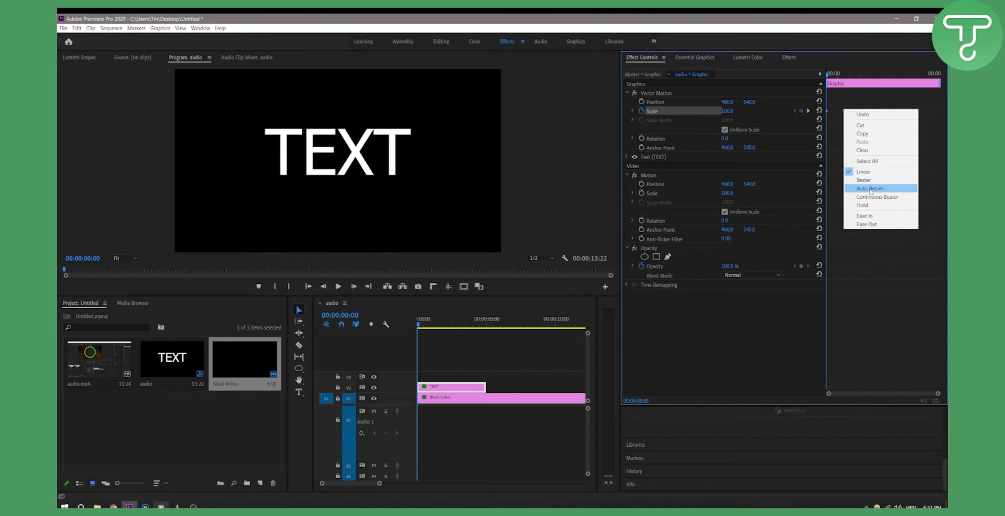
{"action": "left_click", "coordinate": [870, 189]}
- Replay the shortened Auto Bezier scale animation from the clip start to check its motion
{"action": "key", "text": "space"}
{"action": "key", "text": "space"}
{"action": "left_click_drag", "start_coordinate": [840, 75], "coordinate": [773, 75]}
{"action": "key", "text": "space"}
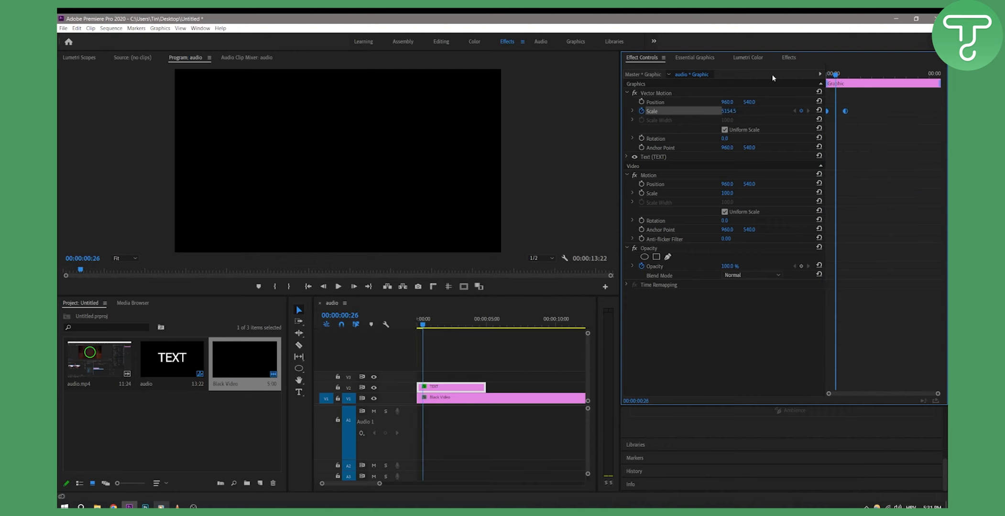
{"action": "key", "text": "space"}
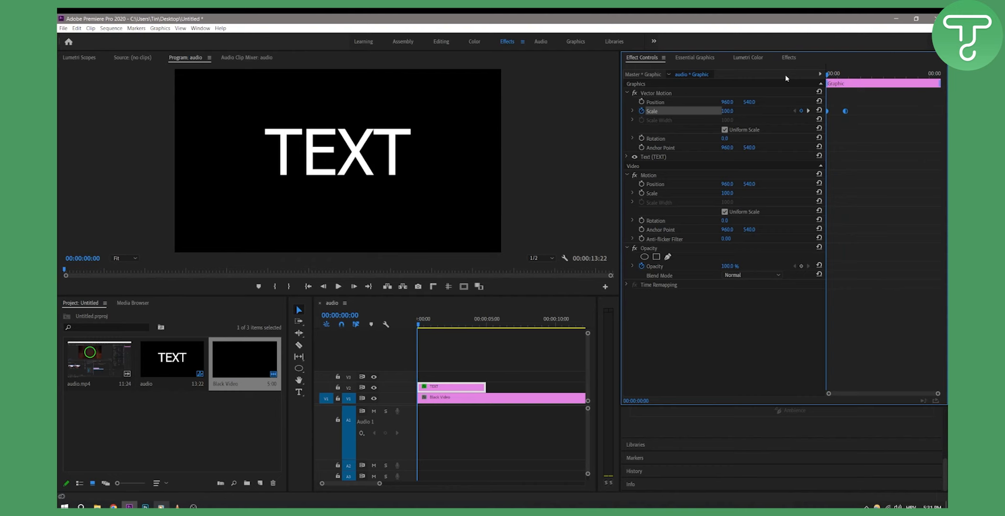
{"action": "key", "text": "space"}
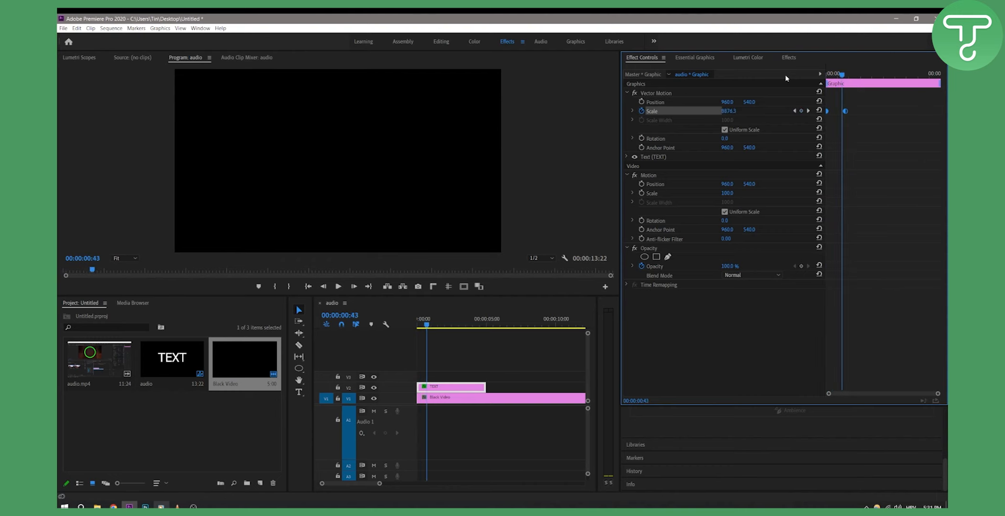